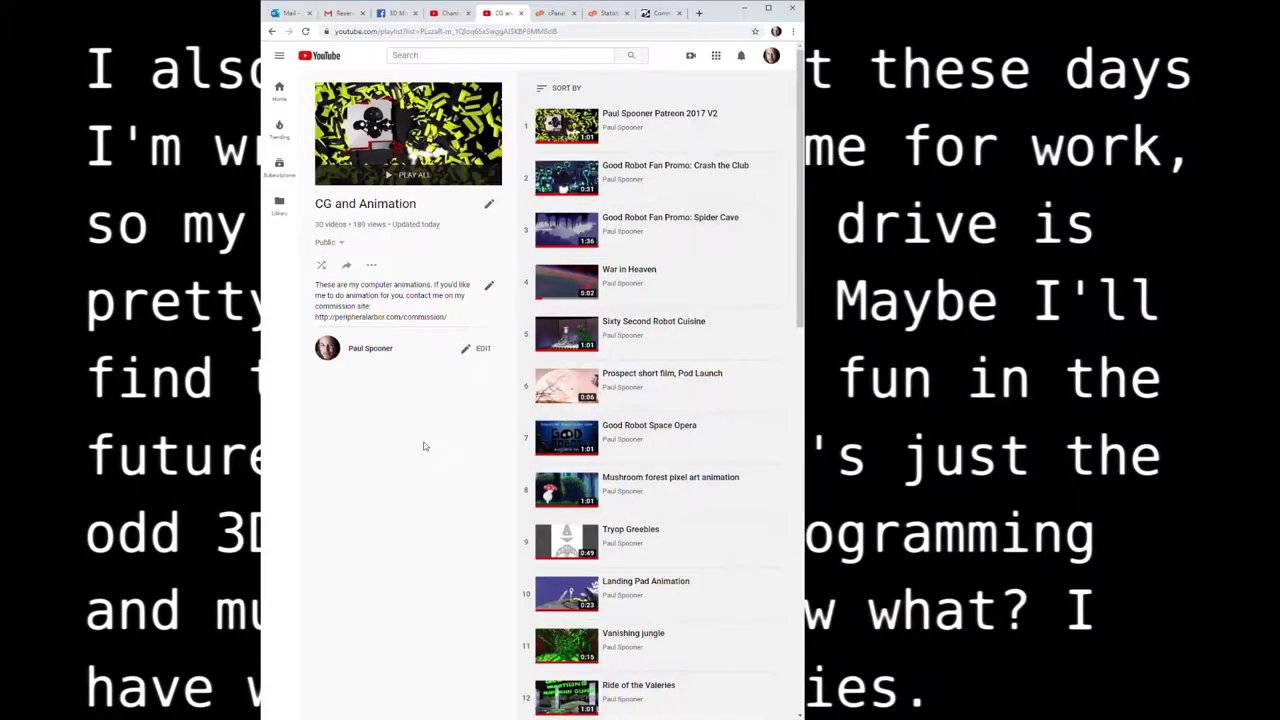
Switch Chrome to the already-open 3D modeling commission site tab
left_click(637, 14)
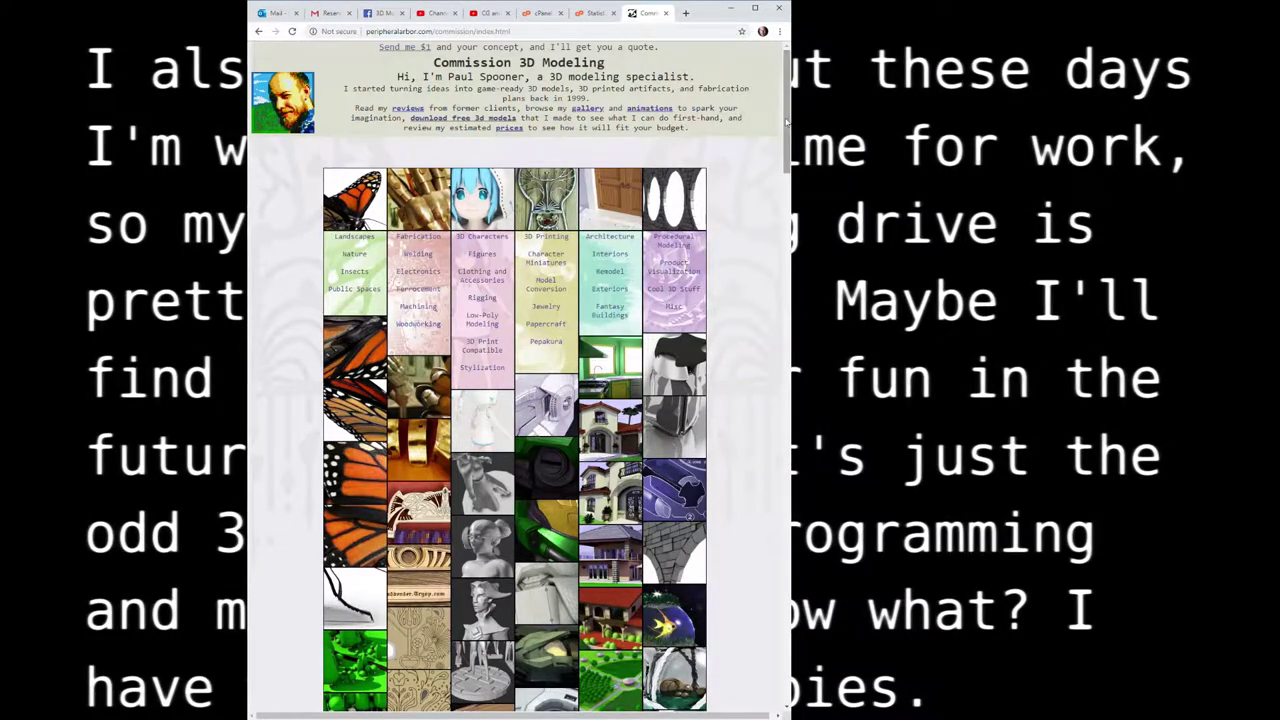
left_click_drag(787, 125, 787, 490)
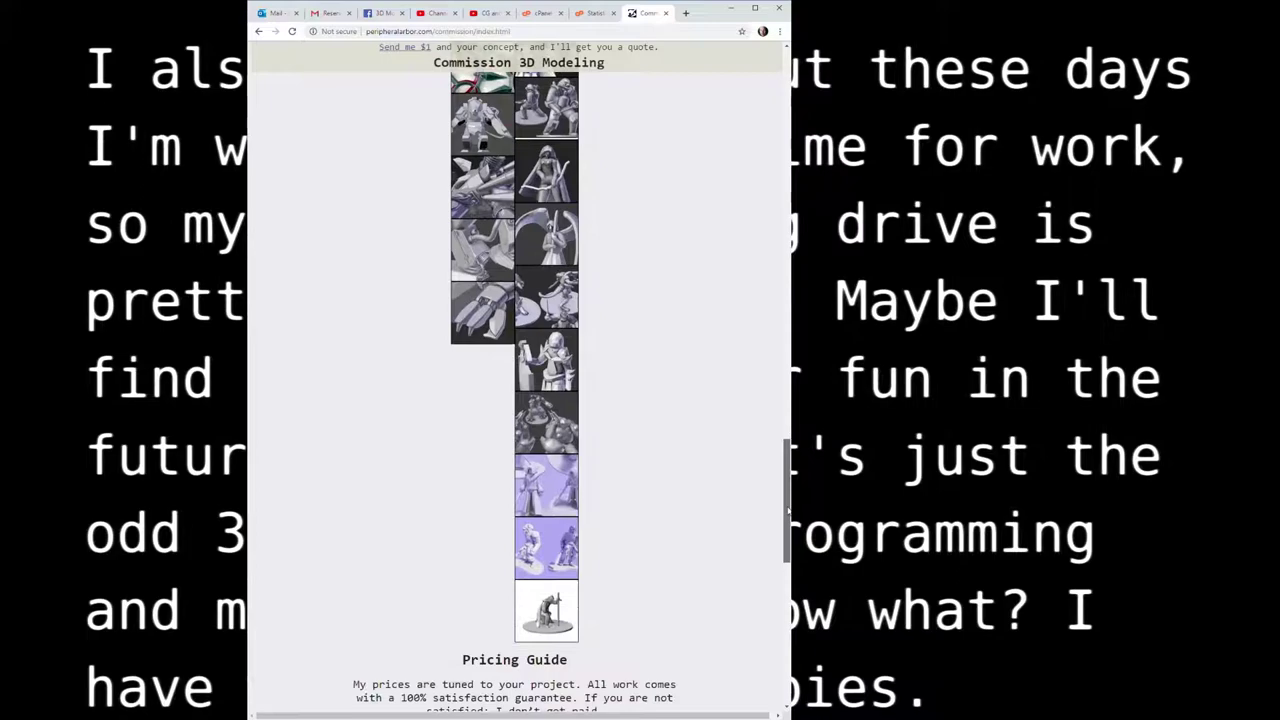
left_click_drag(787, 490, 787, 110)
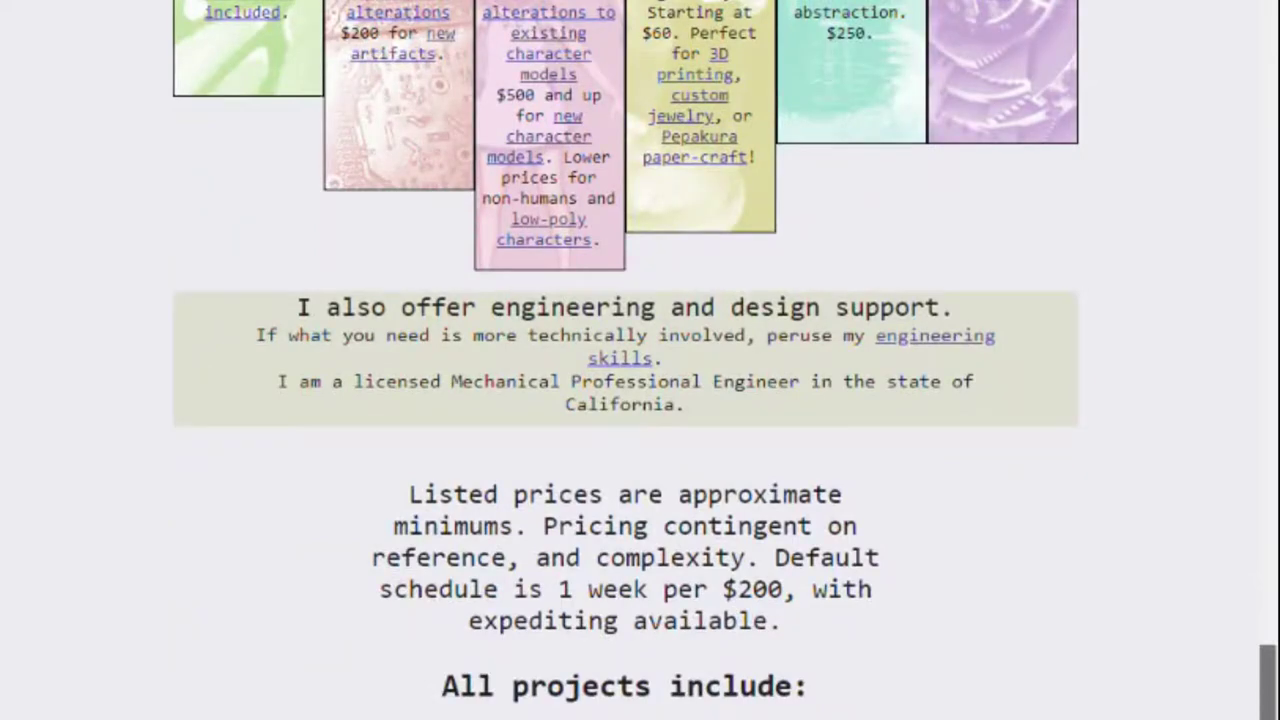
scroll(626, 360, "up", 3)
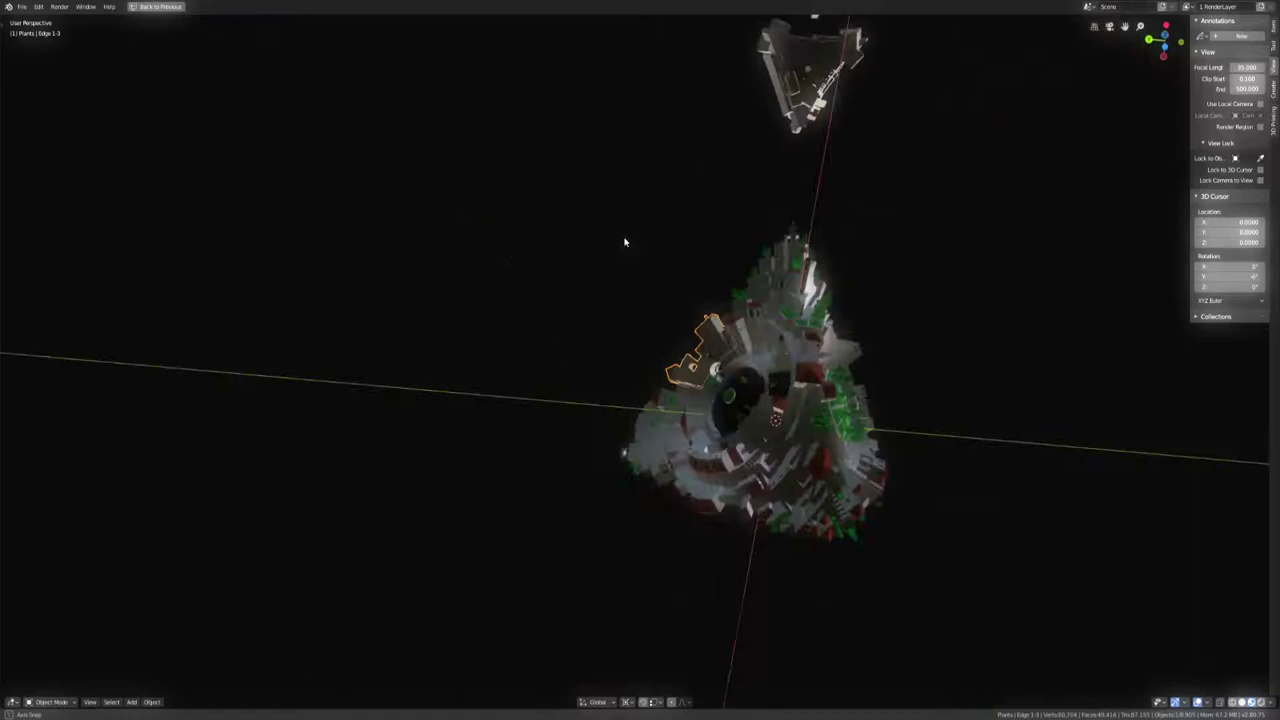
scroll(695, 388, "up", 5)
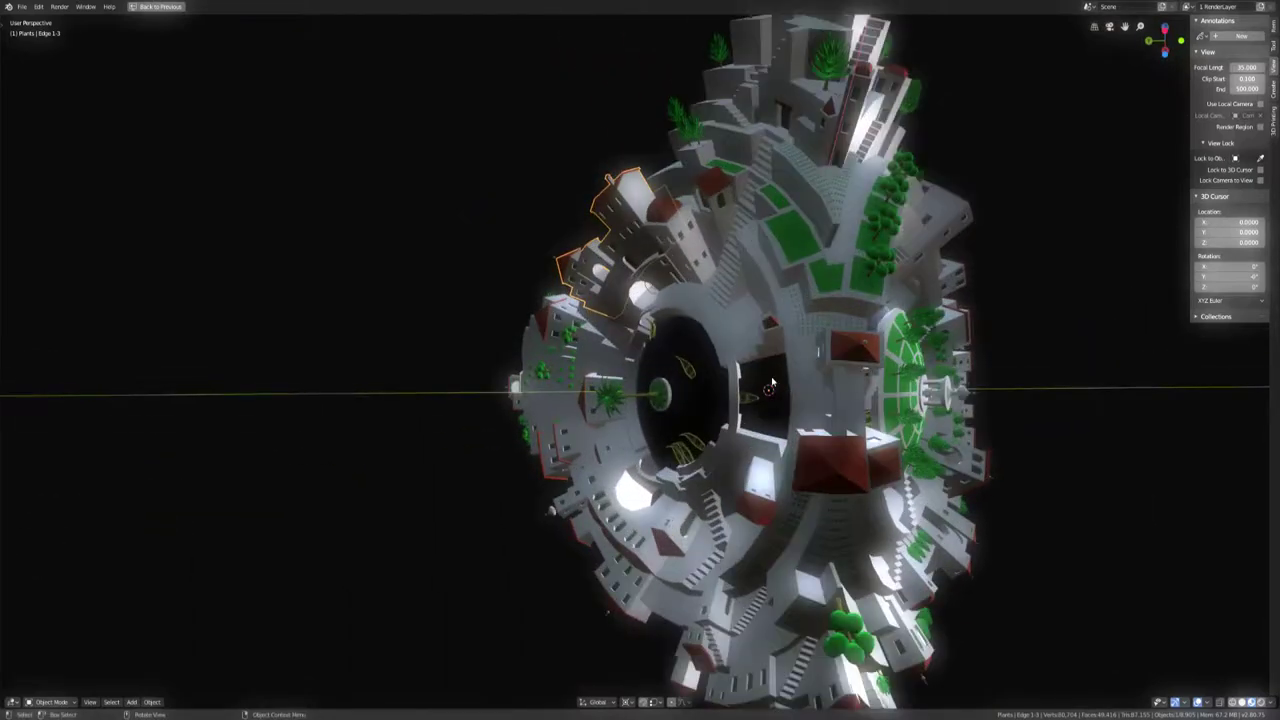
scroll(695, 388, "down", 5)
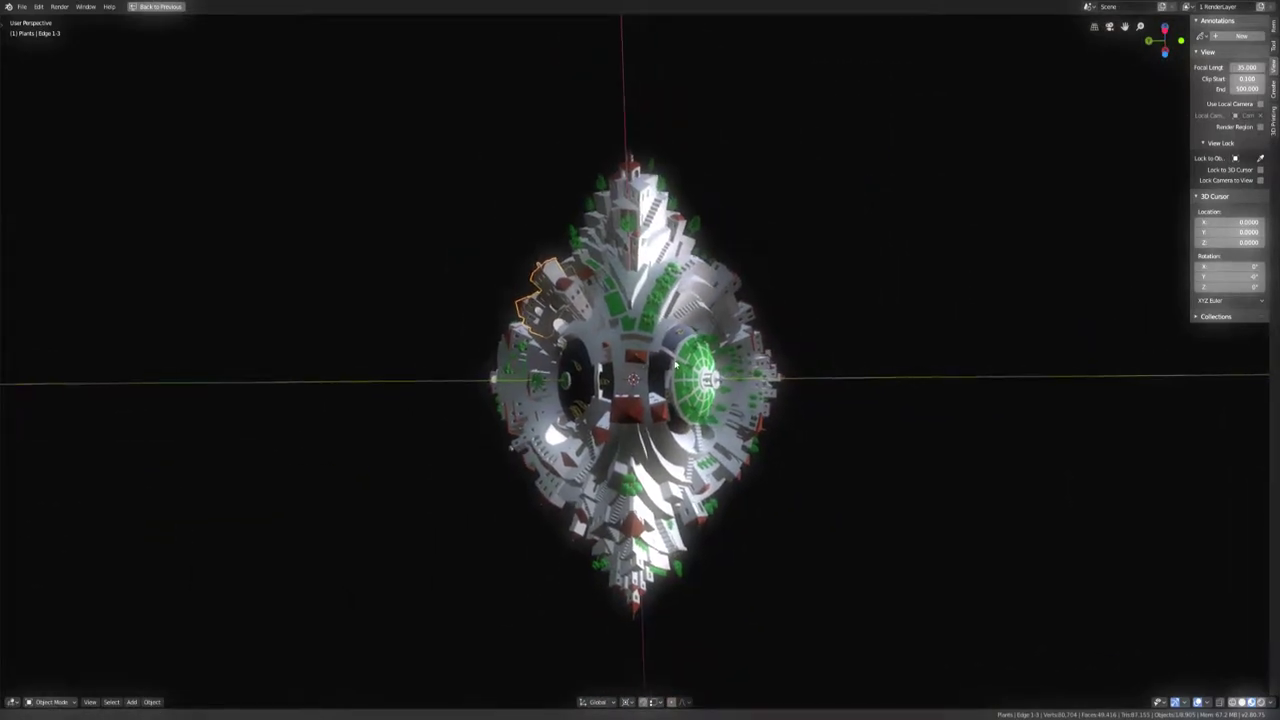
scroll(680, 353, "up", 2)
scroll(680, 355, "up", 1)
Orbit the planetoid in orthographic view, closing in on its central ring town
left_click_drag(680, 356, 673, 366)
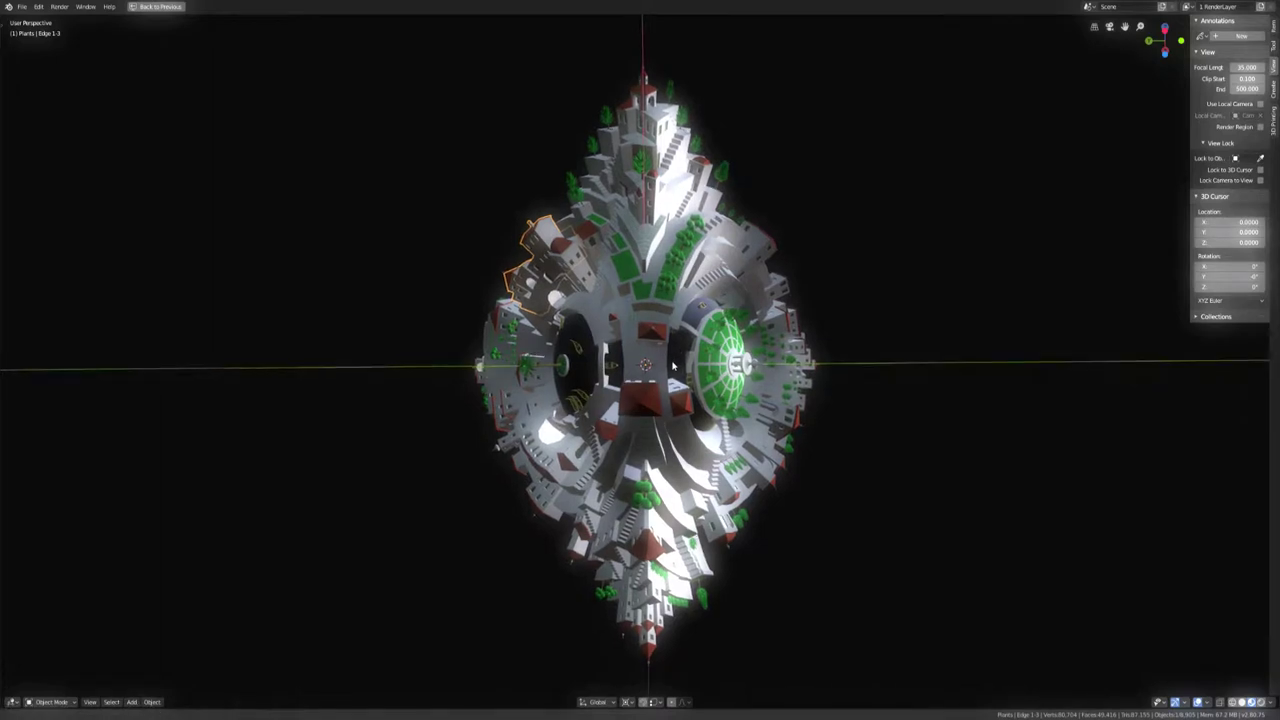
key("KP_5")
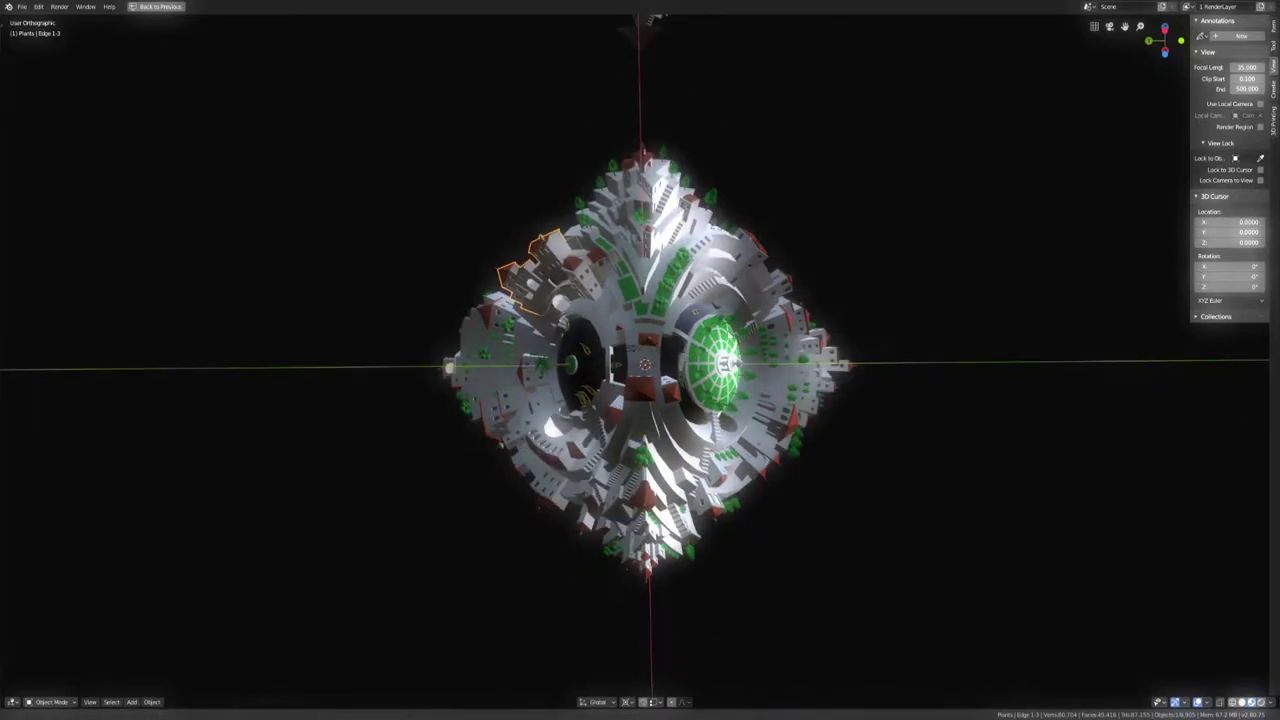
scroll(703, 360, "up", 1)
left_click_drag(703, 360, 710, 344)
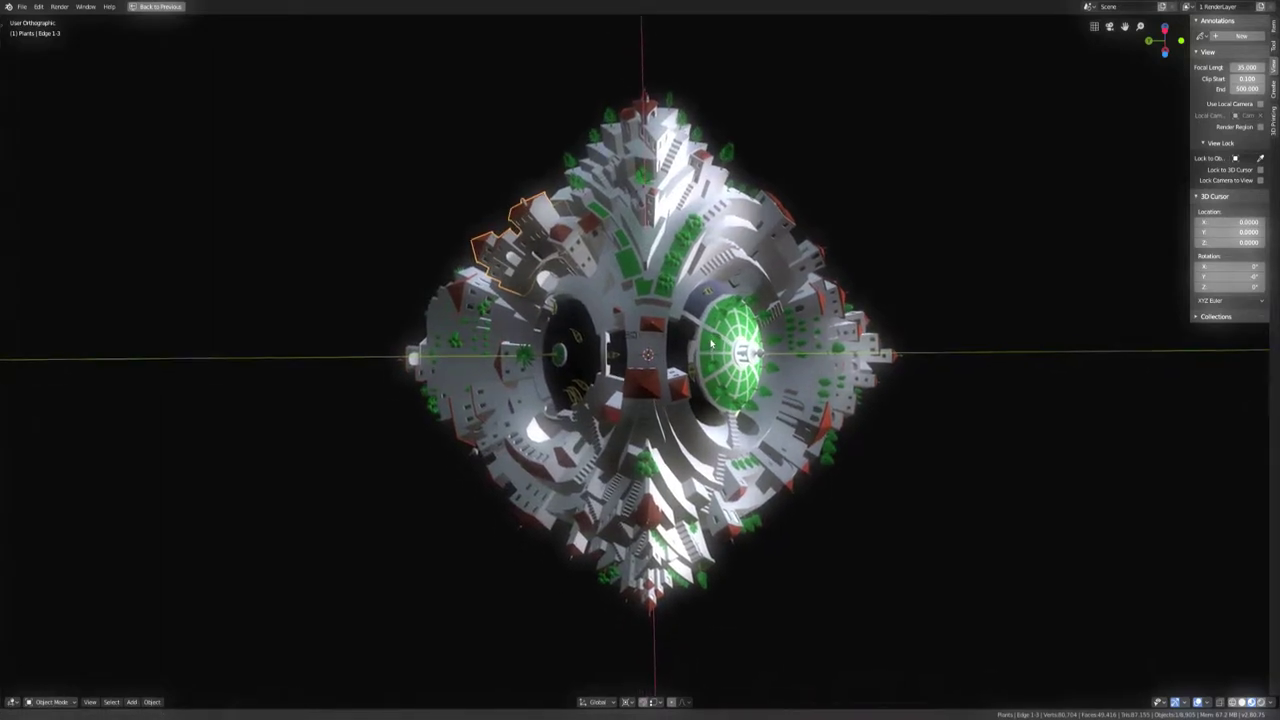
mouse_move(798, 525)
left_mouse_down()
mouse_move(385, 20)
mouse_move(791, 471)
left_mouse_up()
scroll(786, 413, "up", 5)
Return to perspective view and orbit to see underneath the whole planetoid
key("KP_5")
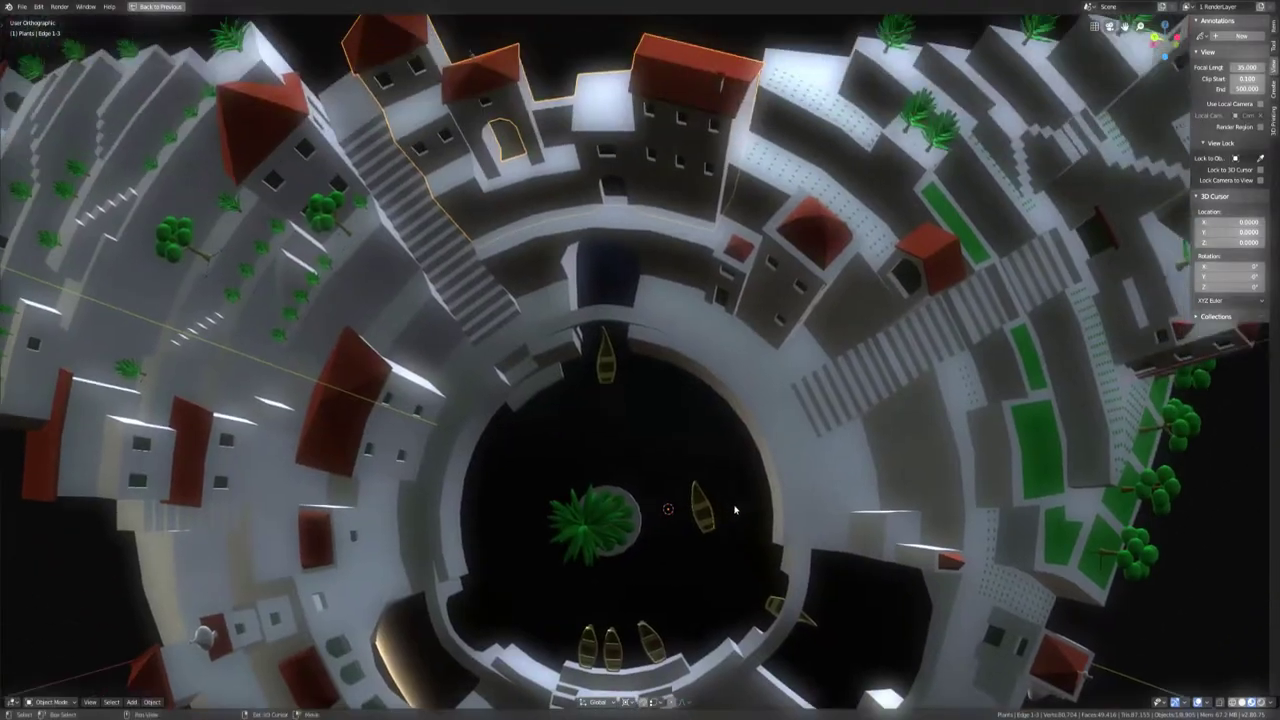
scroll(753, 418, "up", 5)
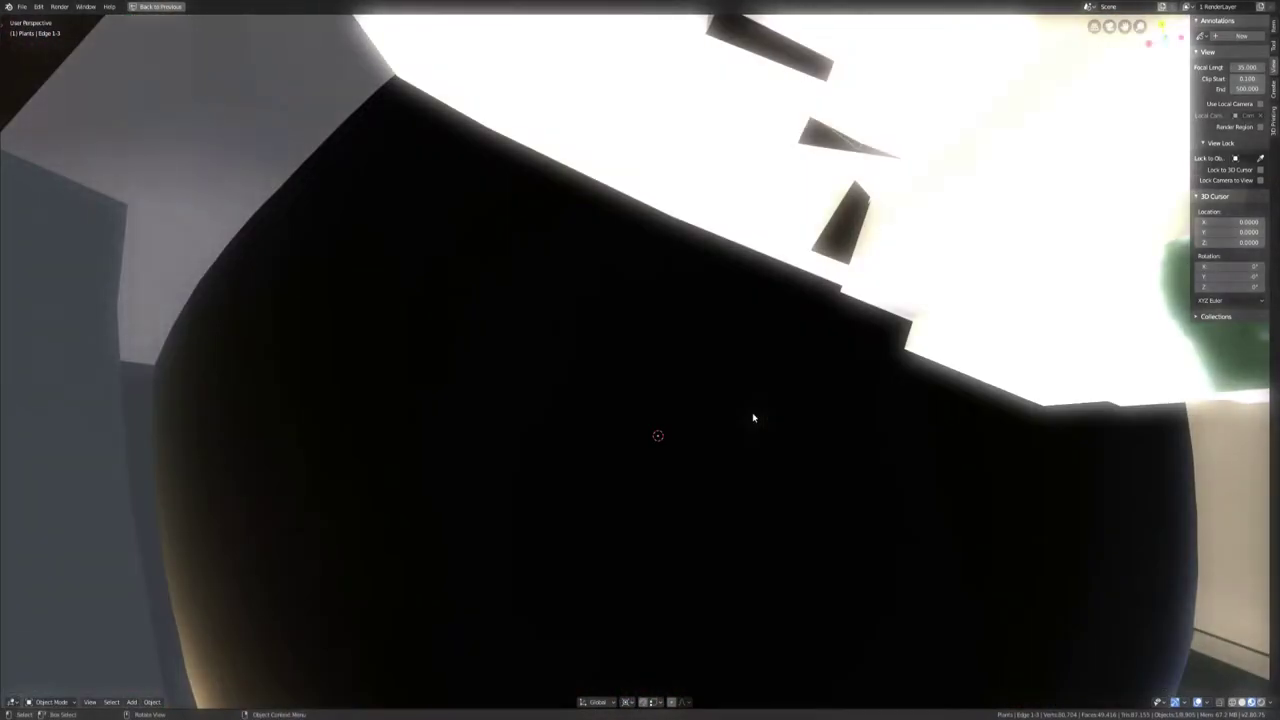
scroll(753, 418, "down", 10)
mouse_move(753, 418)
left_mouse_down()
mouse_move(760, 330)
mouse_move(740, 330)
mouse_move(773, 333)
mouse_move(751, 423)
left_mouse_up()
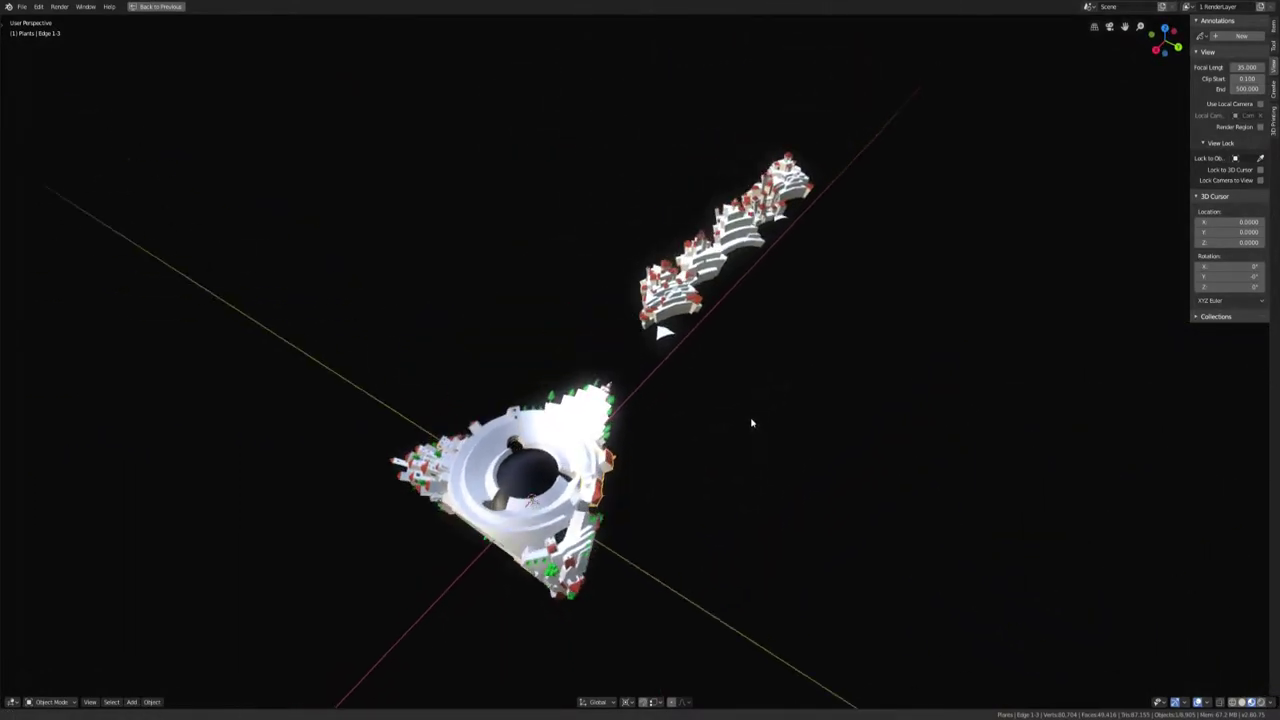
scroll(640, 360, "up", 3)
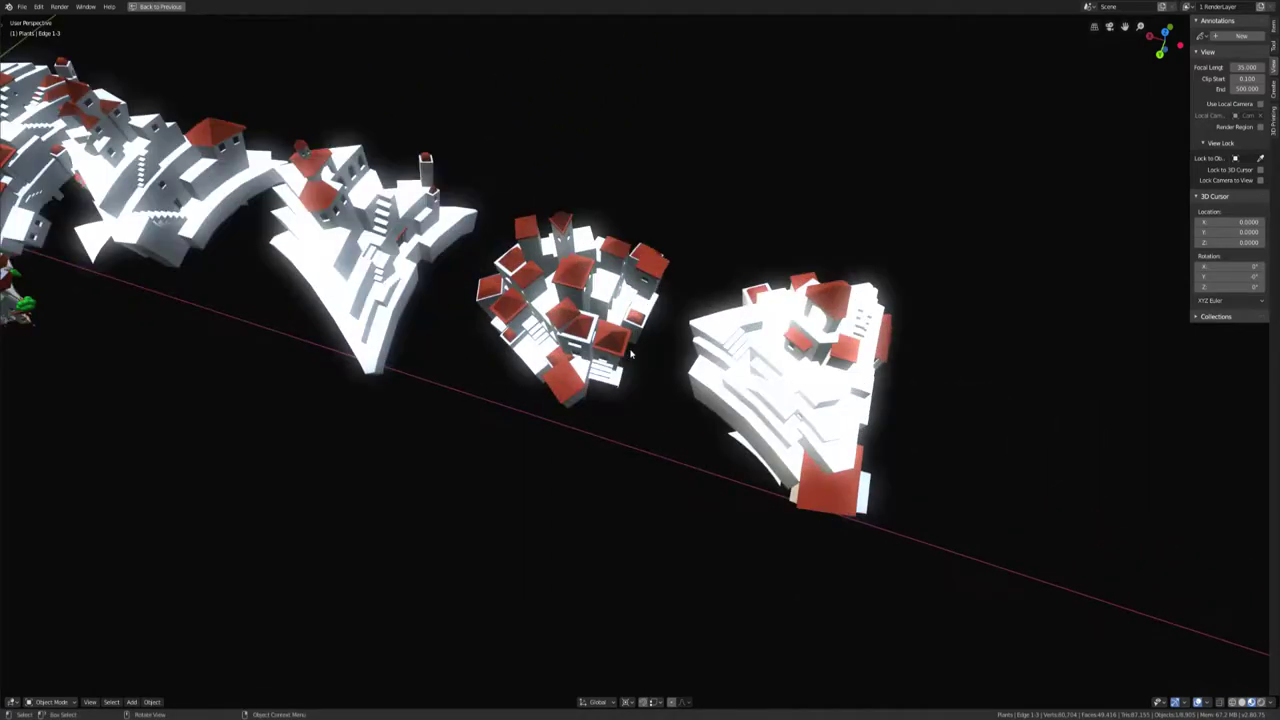
Orbit along the detached town sections, then out to the whole circular town
mouse_move(640, 360)
left_mouse_down()
mouse_move(700, 420)
mouse_move(908, 314)
left_mouse_up()
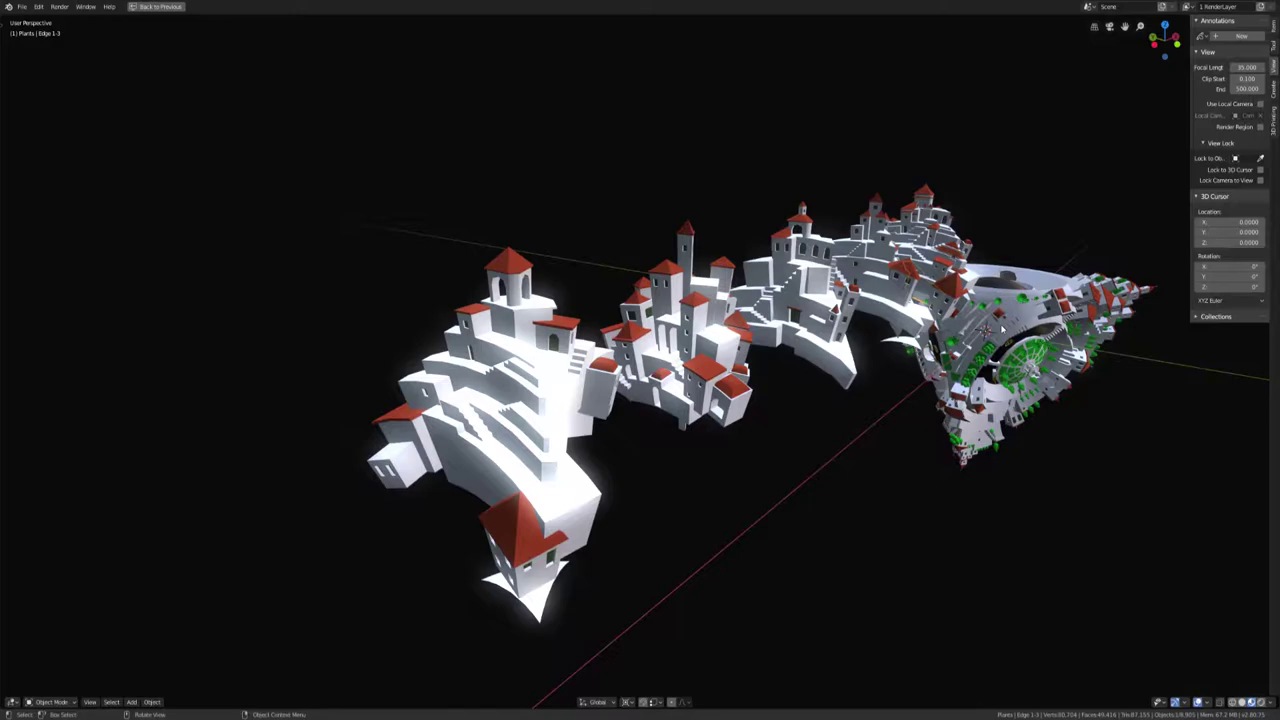
scroll(997, 334, "up", 10)
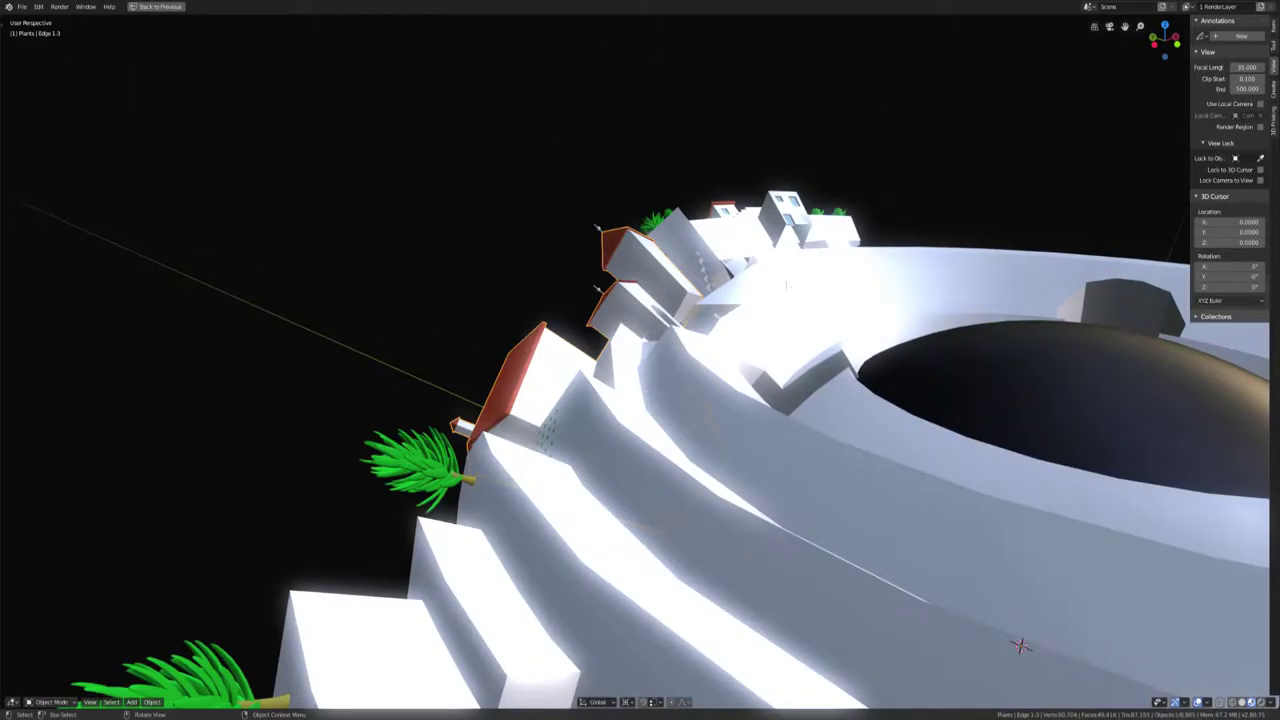
scroll(997, 334, "down", 5)
mouse_move(997, 334)
left_mouse_down()
mouse_move(886, 276)
mouse_move(825, 335)
mouse_move(760, 320)
left_mouse_up()
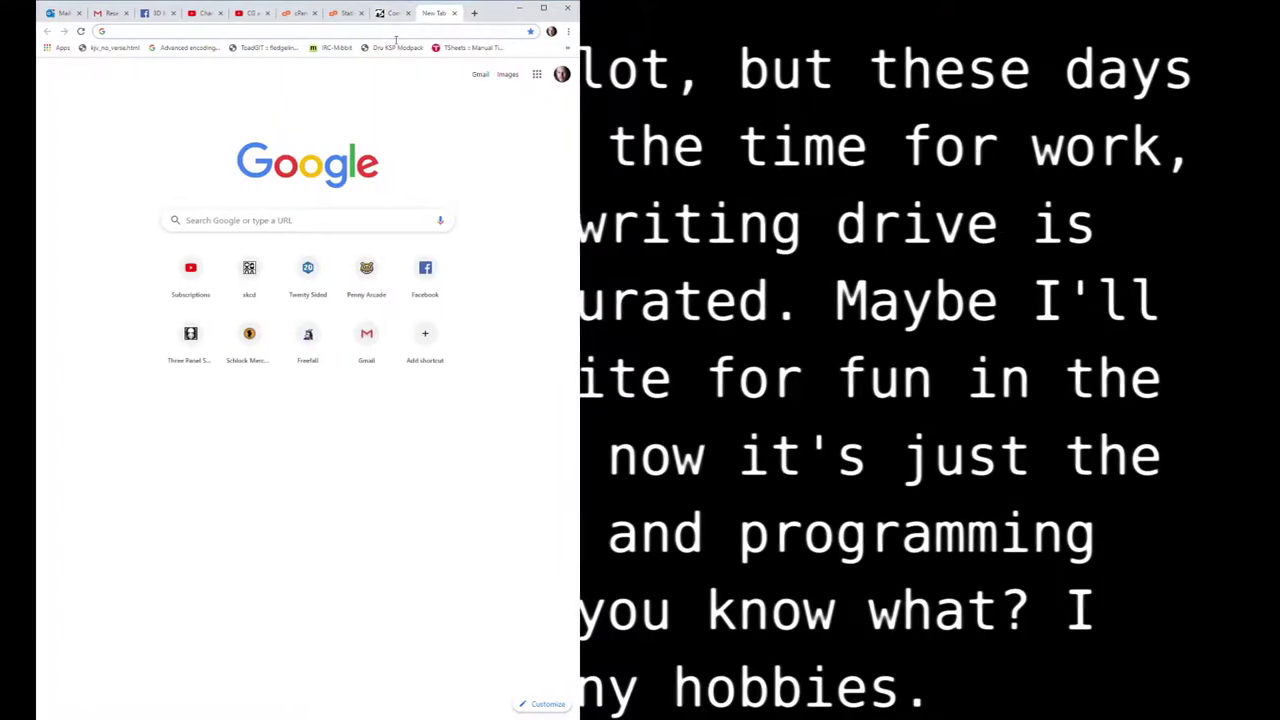
type("patreon.com")
Load patreon.com in the new Chrome tab
key("Return")
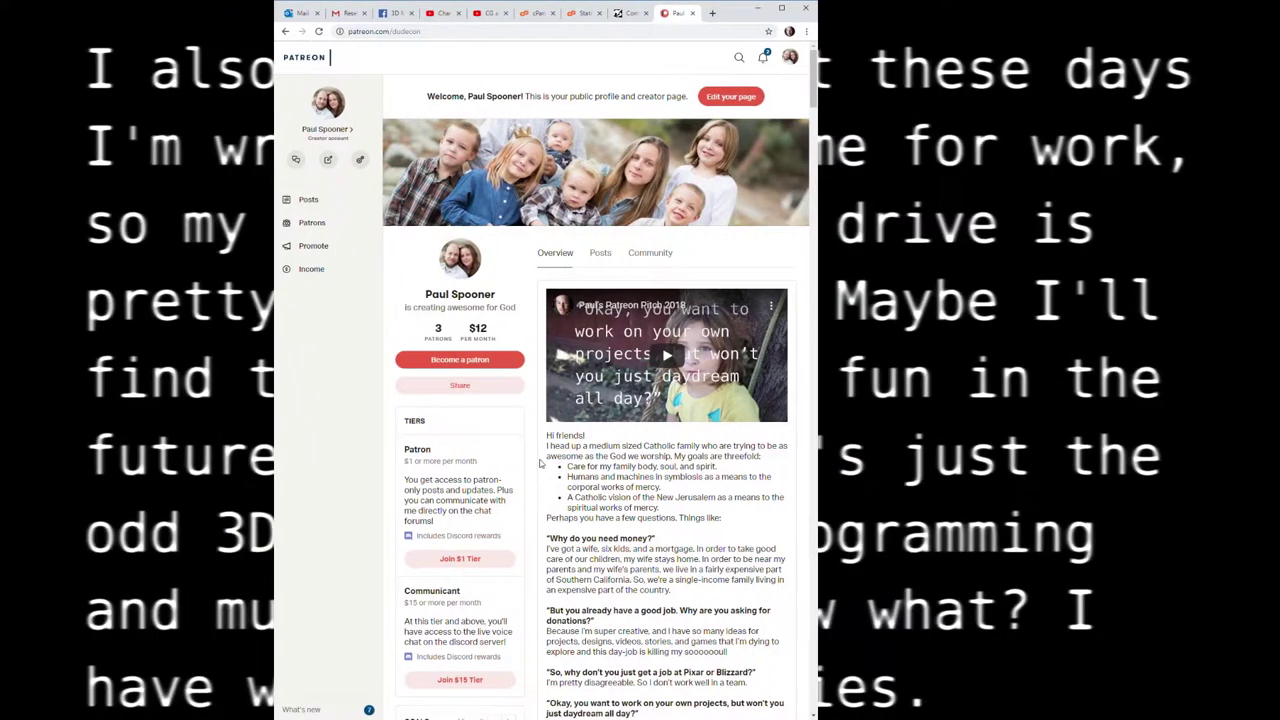
scroll(551, 463, "down", 3)
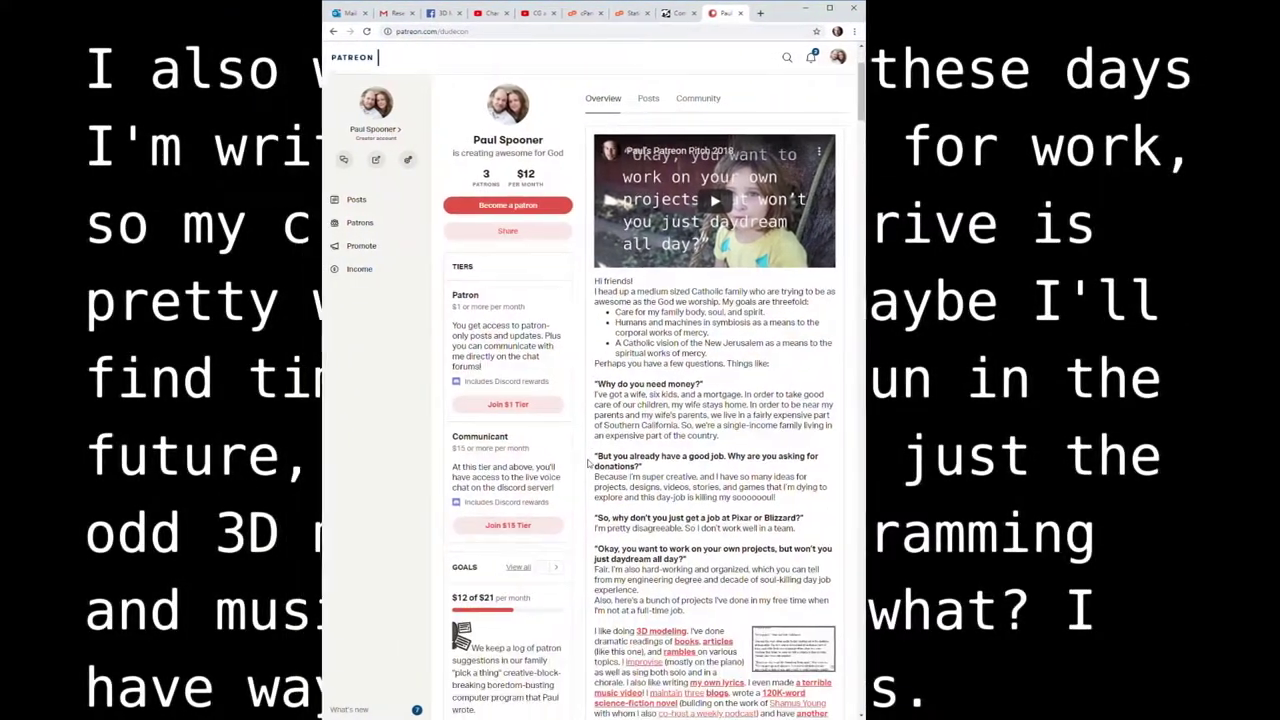
scroll(589, 463, "down", 4)
scroll(610, 463, "down", 4)
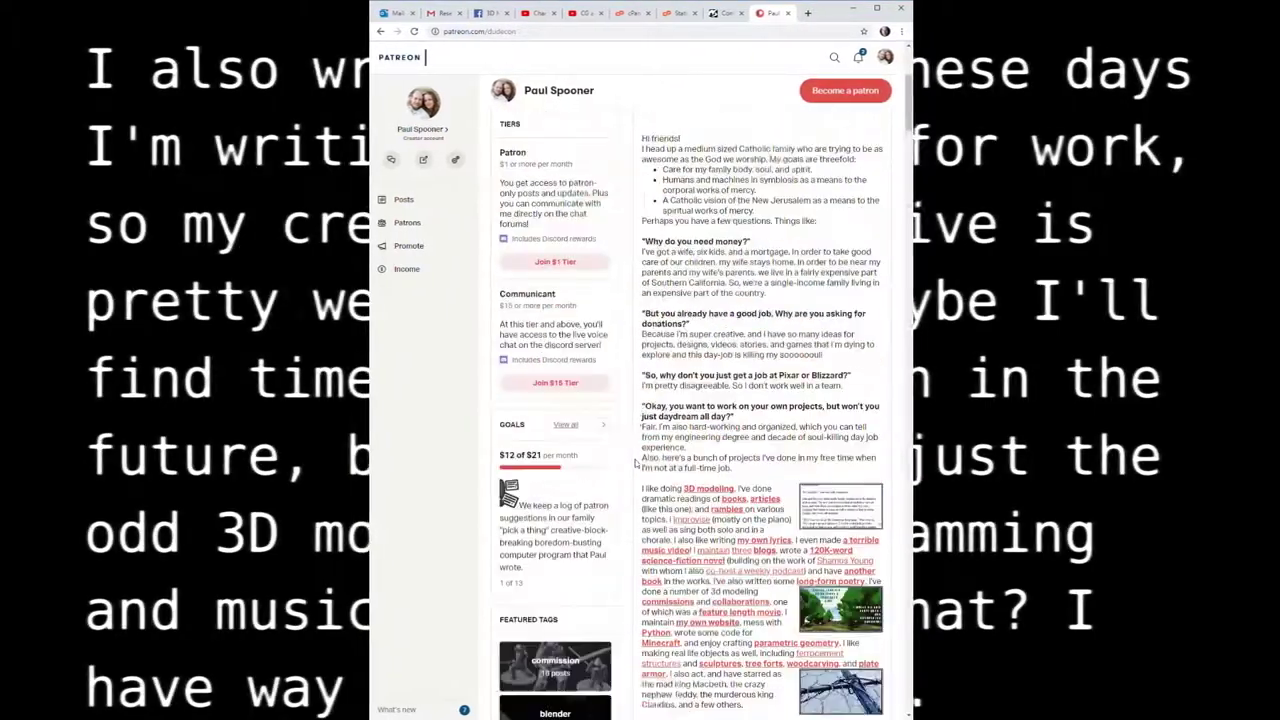
scroll(635, 463, "up", 1)
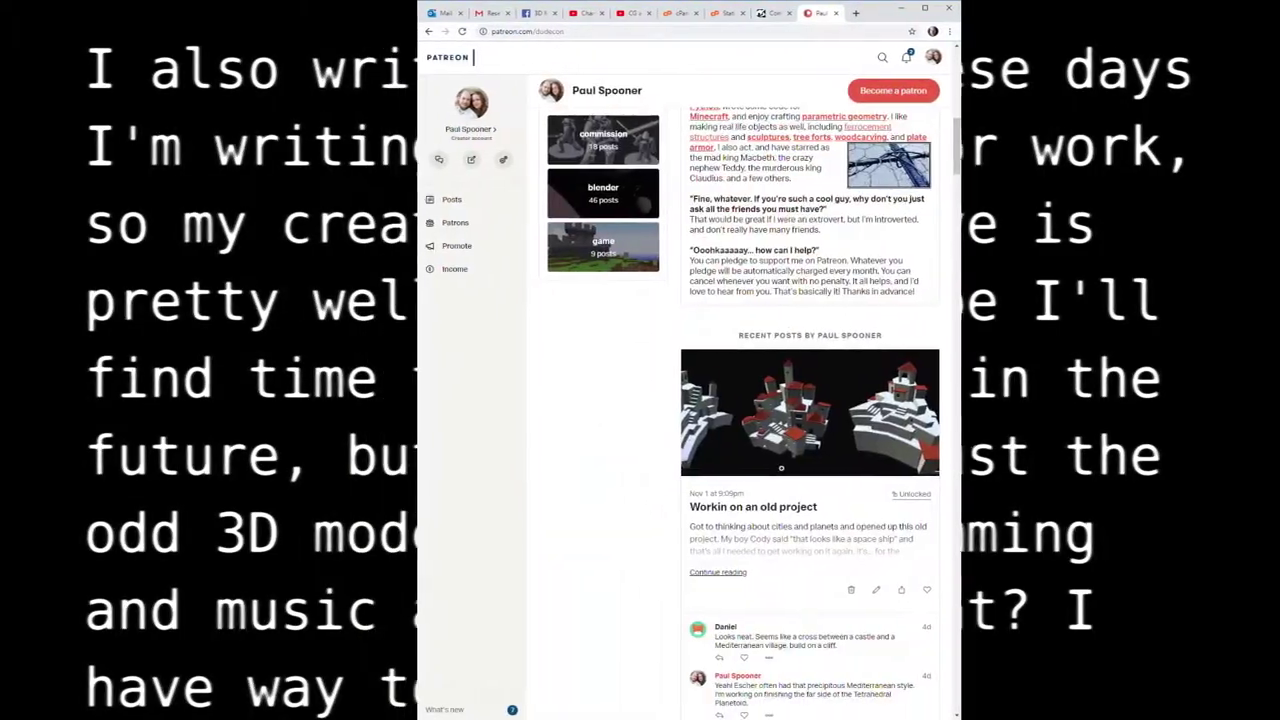
scroll(820, 449, "up", 7)
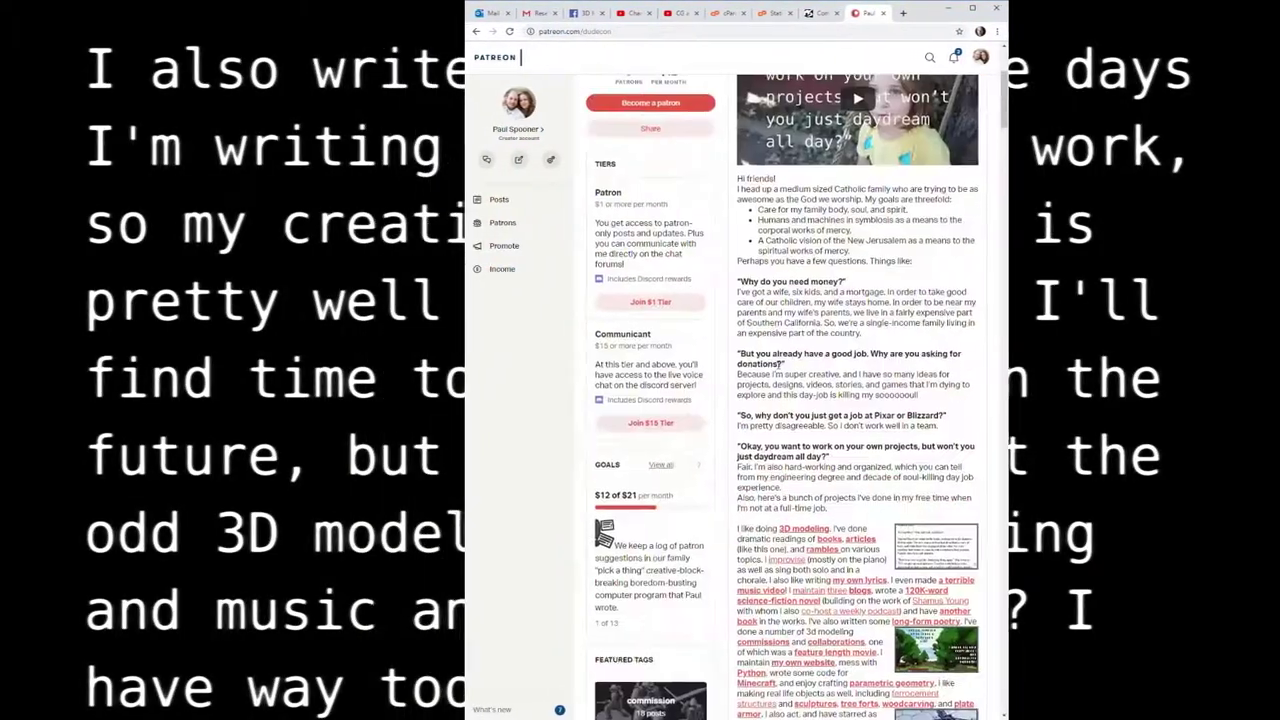